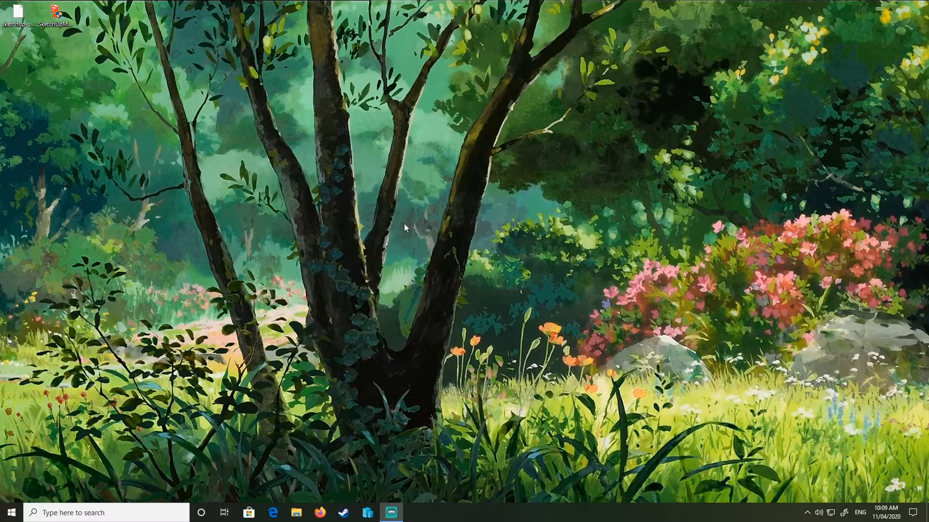
Run the SketchUp Make 2016 installer from the desktop and complete the setup using the default destination folder
left_click(58, 24)
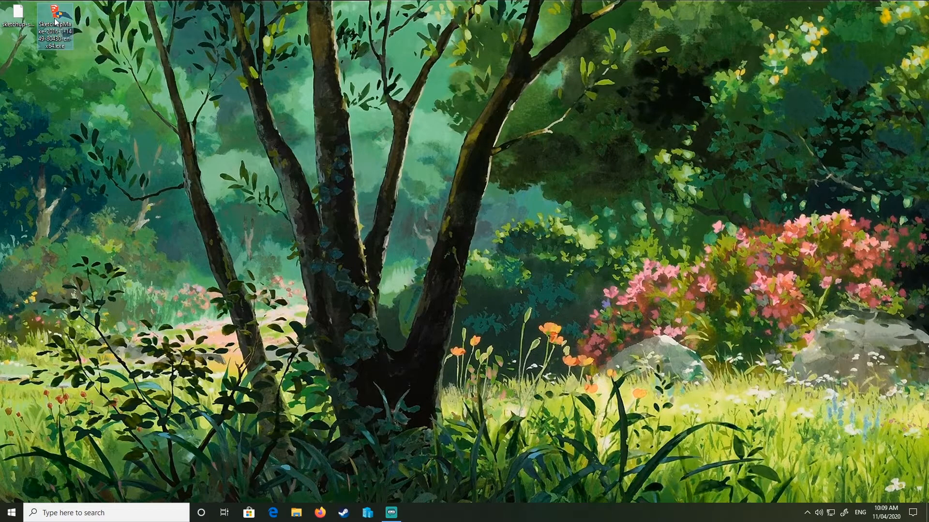
double_click(55, 21)
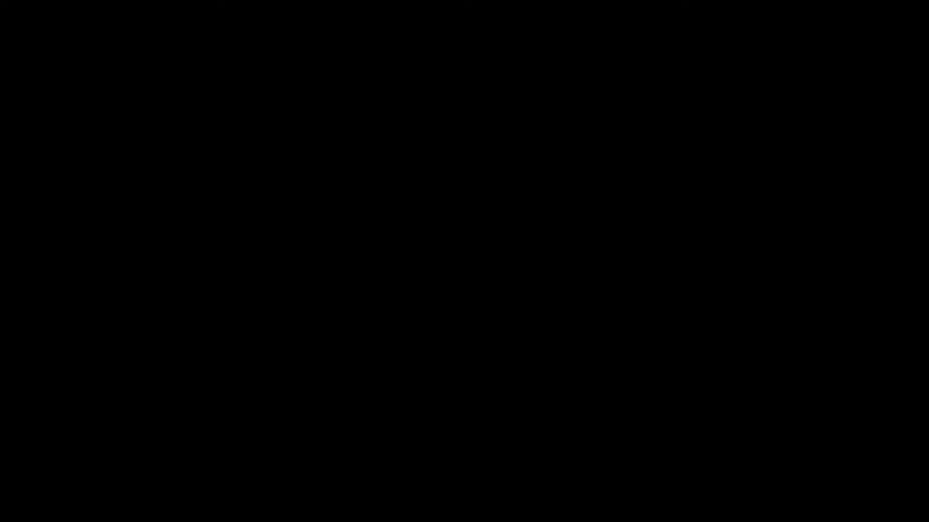
left_click(443, 319)
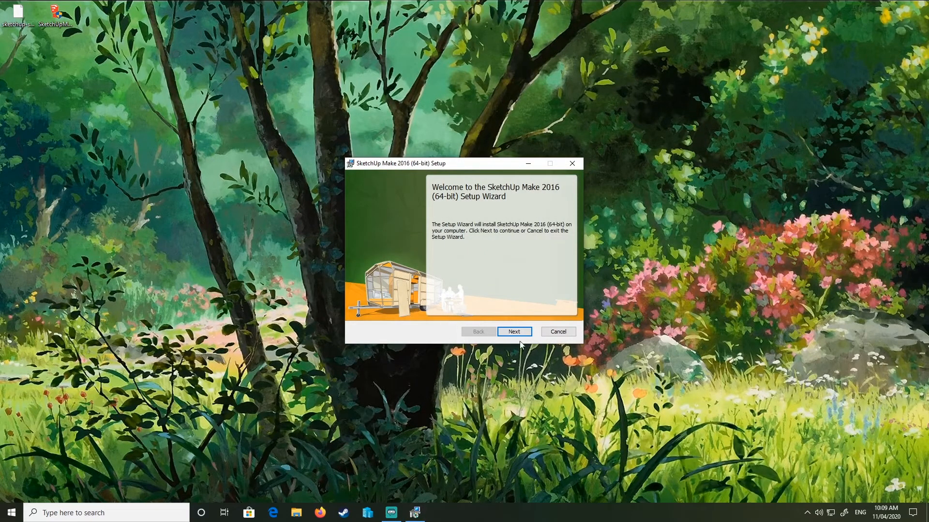
left_click(515, 333)
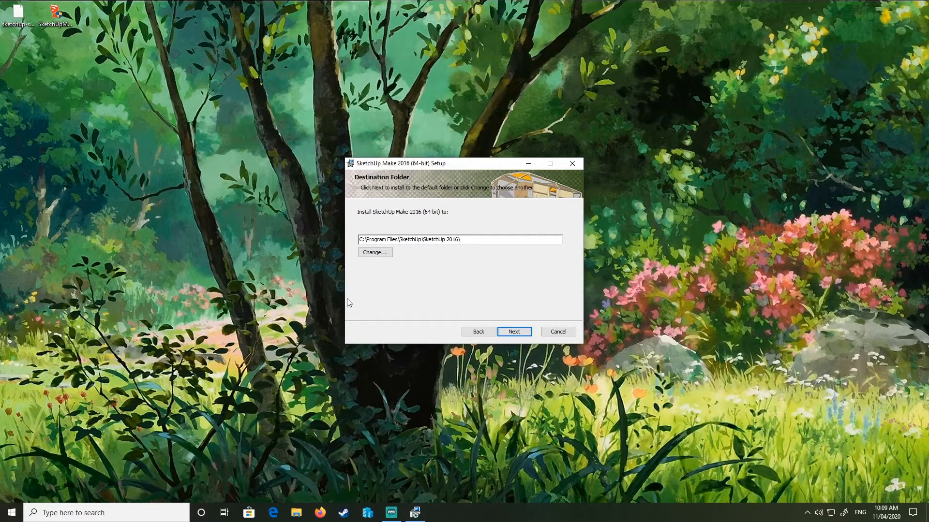
left_click(508, 333)
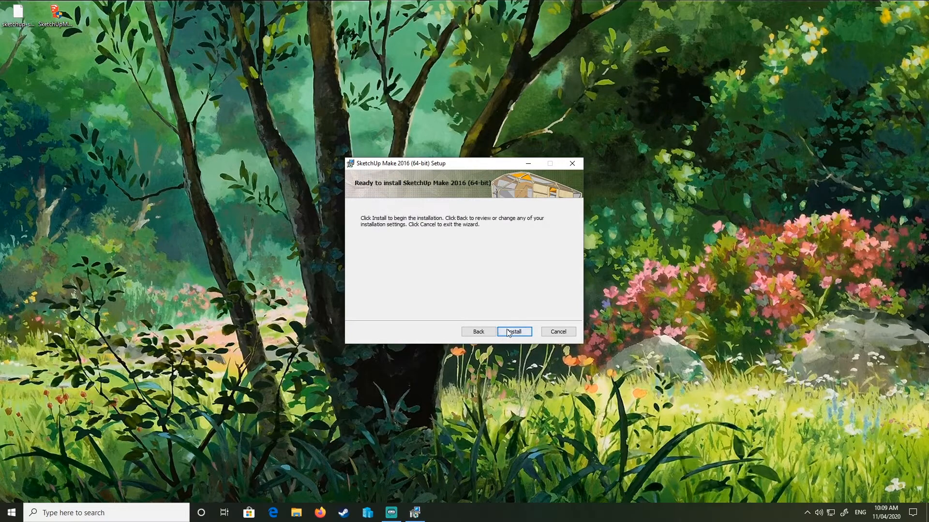
left_click(506, 334)
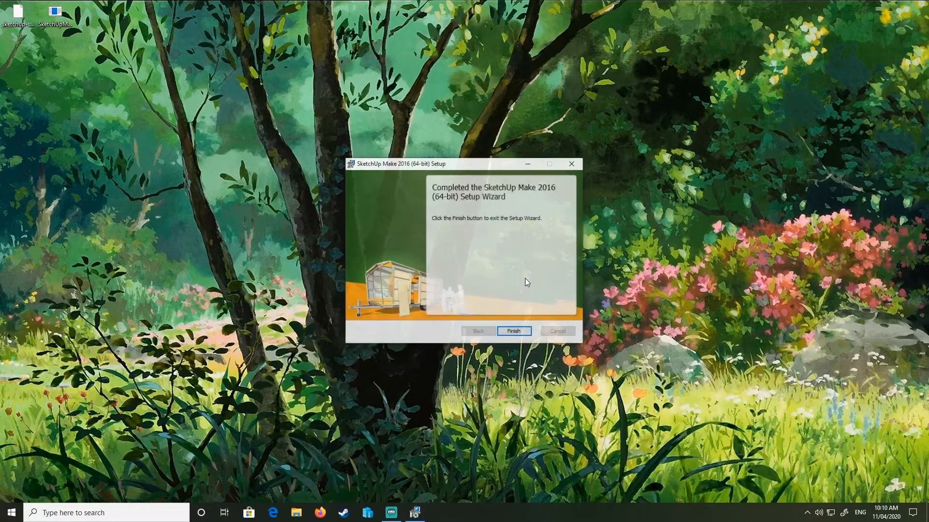
left_click(517, 333)
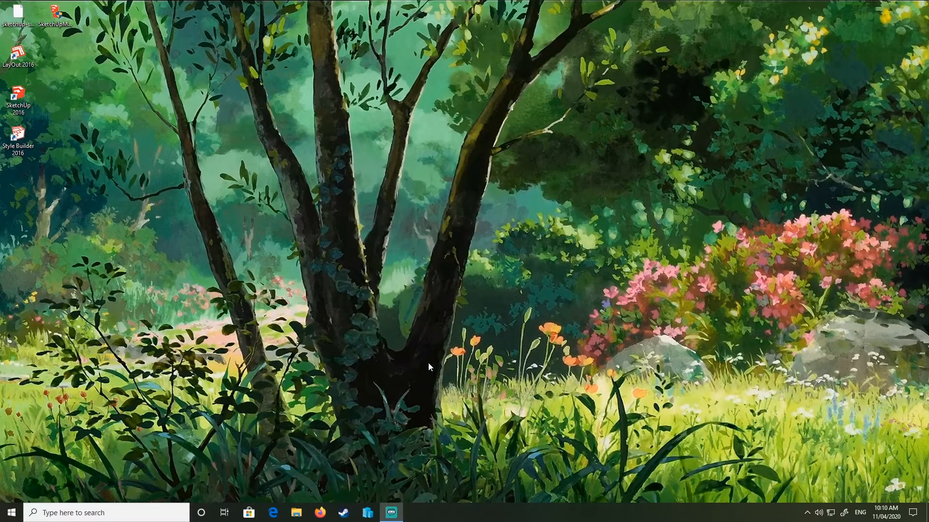
Delete the Style Builder 2016 and LayOut 2016 shortcuts from the desktop
left_click(18, 140)
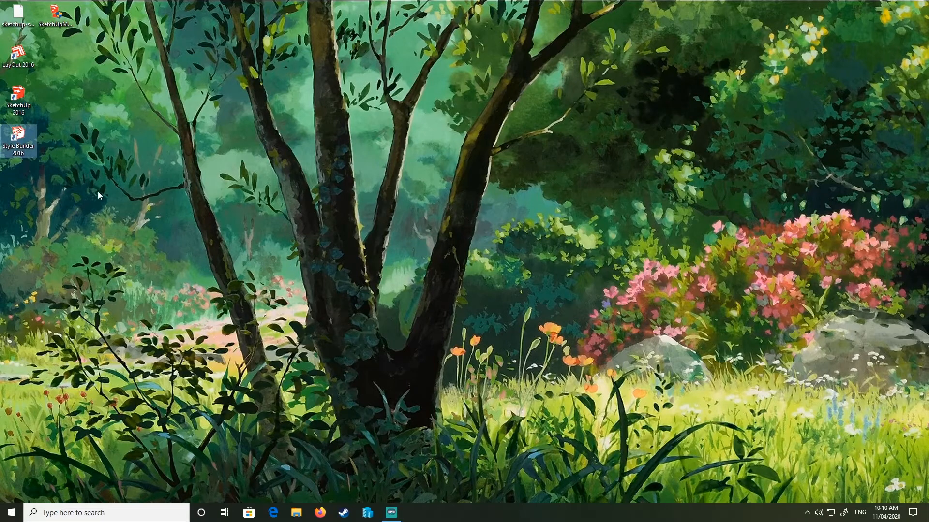
key("Delete")
key("Delete")
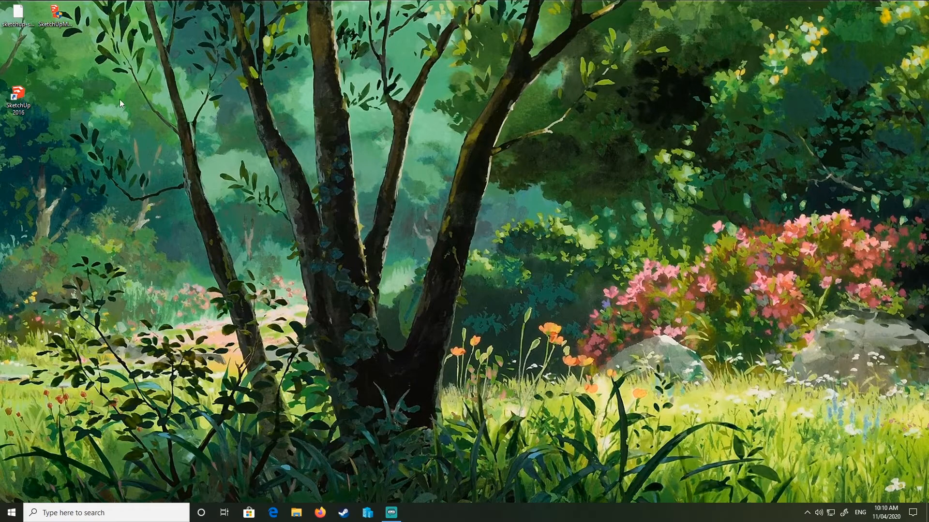
Launch SketchUp 2016 from the desktop and accept its license agreement
double_click(19, 104)
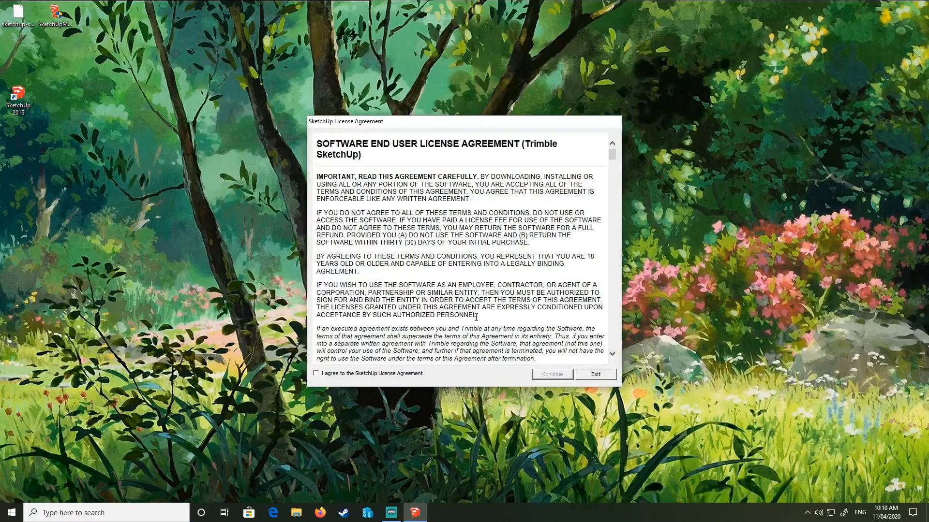
left_click(403, 374)
left_click(548, 374)
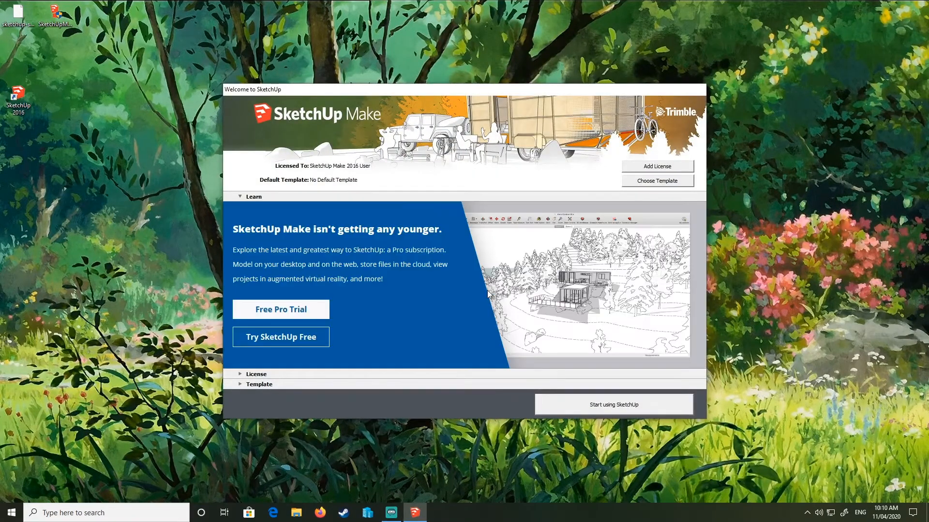
Choose Simple Template - Meters as the default template and start a new model
left_click(643, 185)
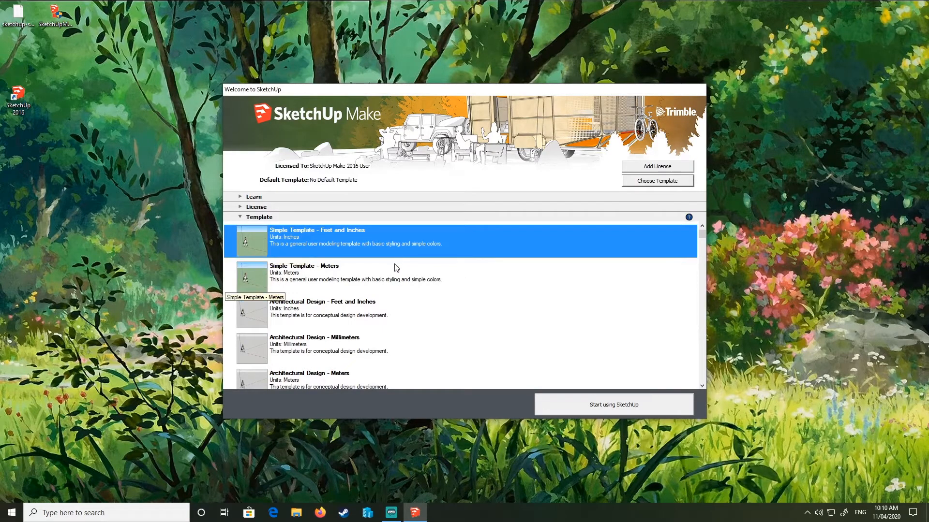
left_click(386, 282)
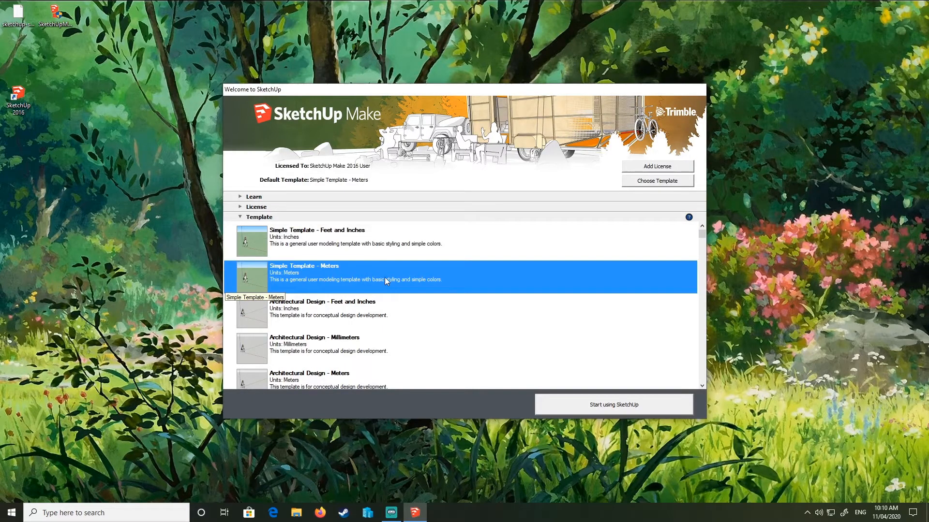
left_click(309, 344)
left_click(324, 272)
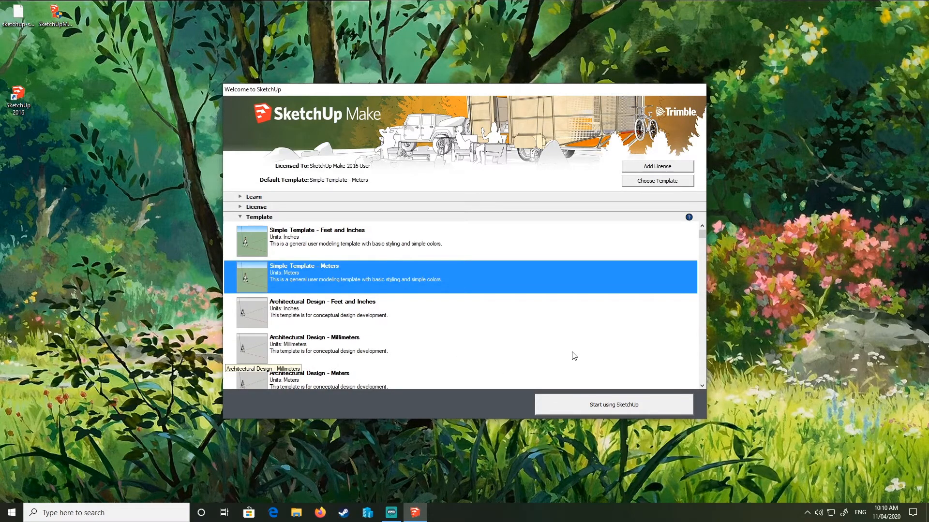
left_click(614, 405)
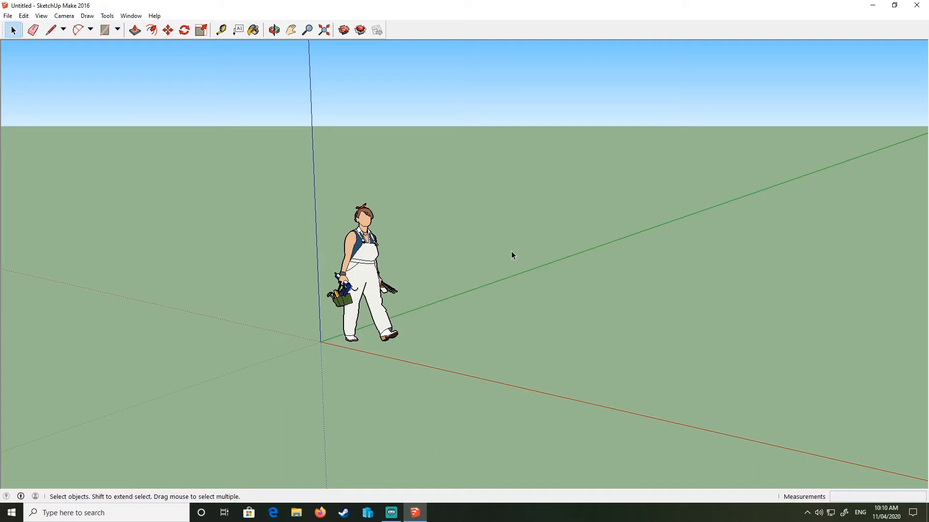
left_click(10, 17)
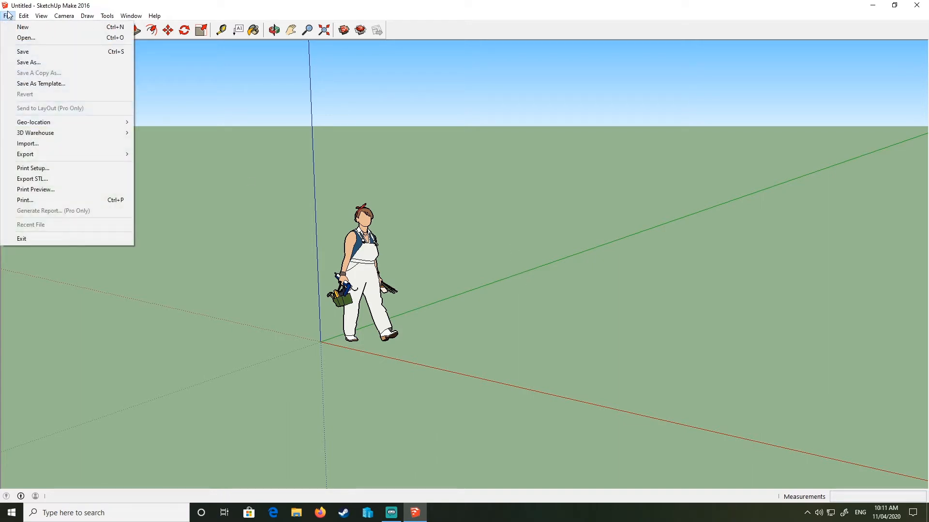
left_click(9, 16)
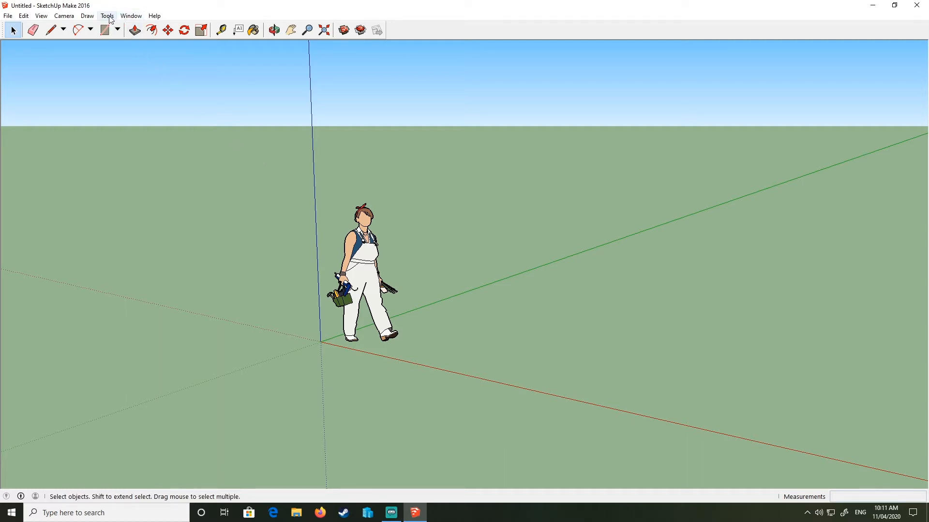
Check the STL Import & Export extension in the Extensions section of the system preferences and close the preferences
left_click(127, 19)
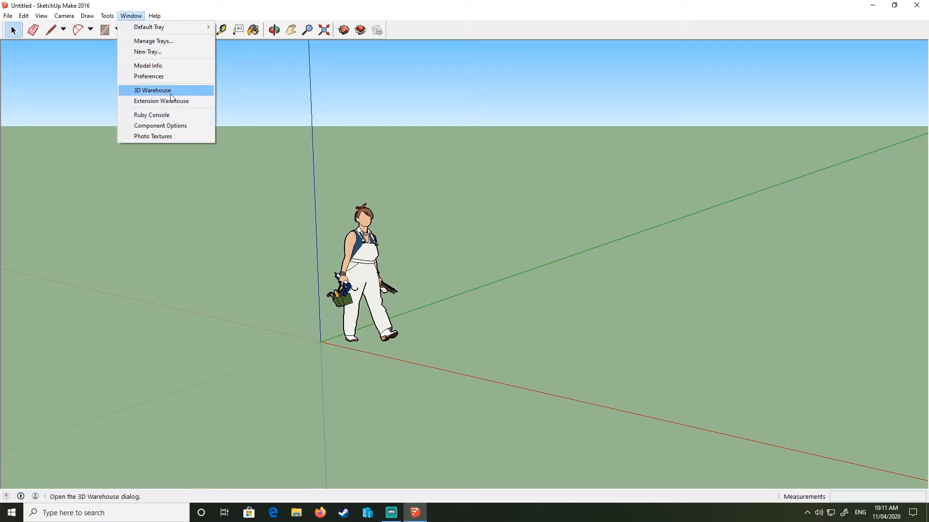
left_click(151, 77)
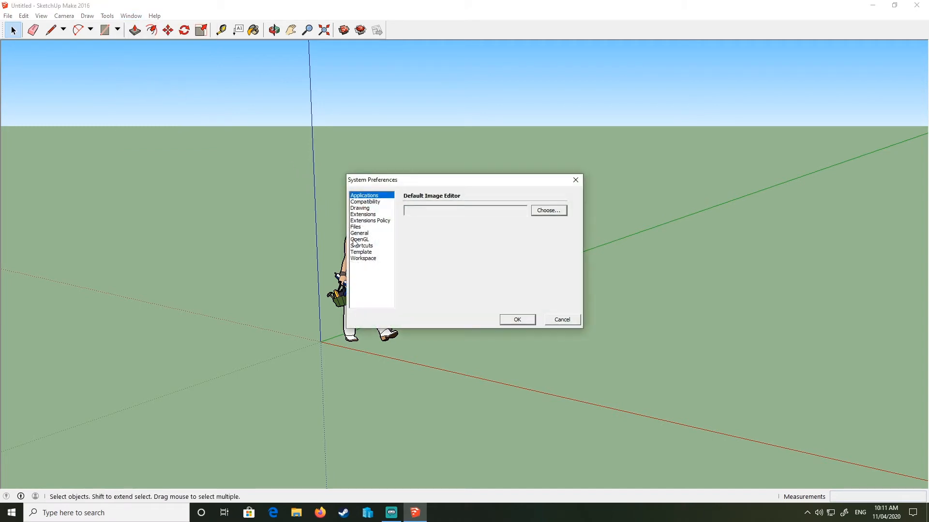
left_click(373, 214)
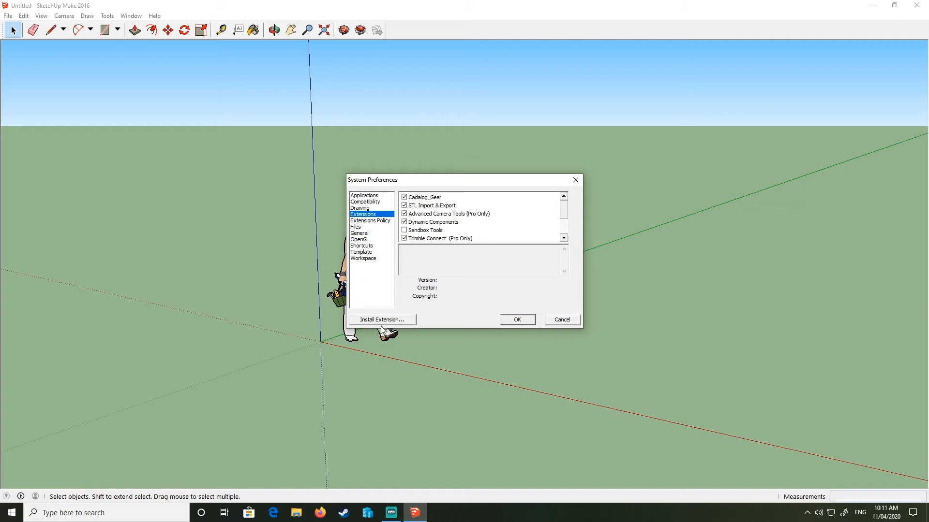
left_click(410, 209)
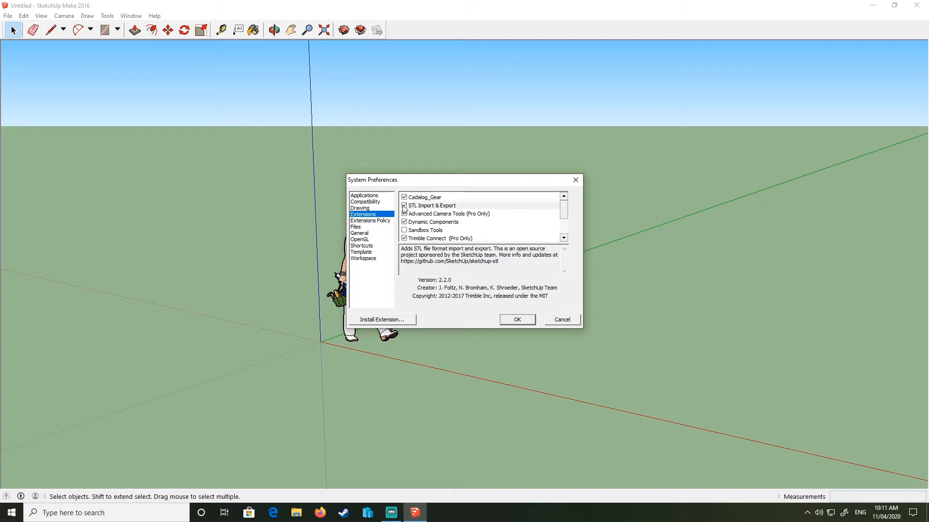
left_click(405, 205)
left_click(524, 273)
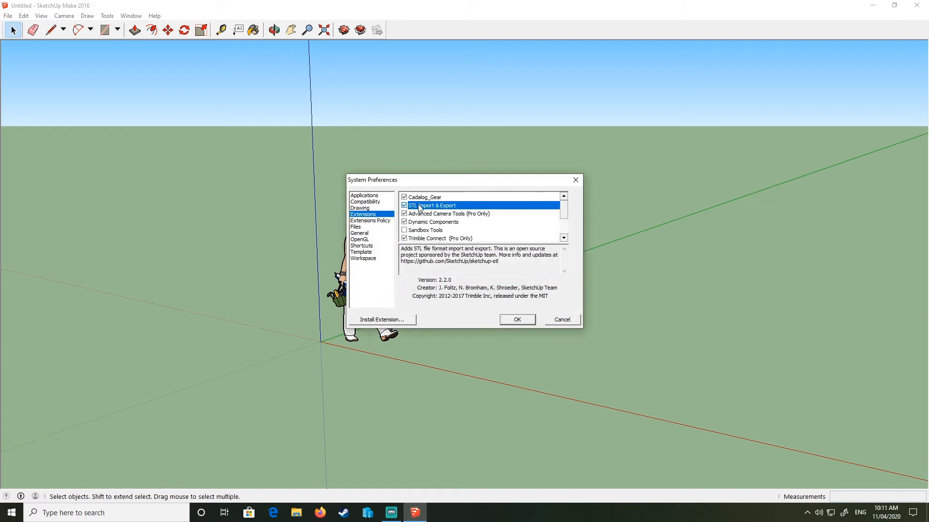
left_click(524, 317)
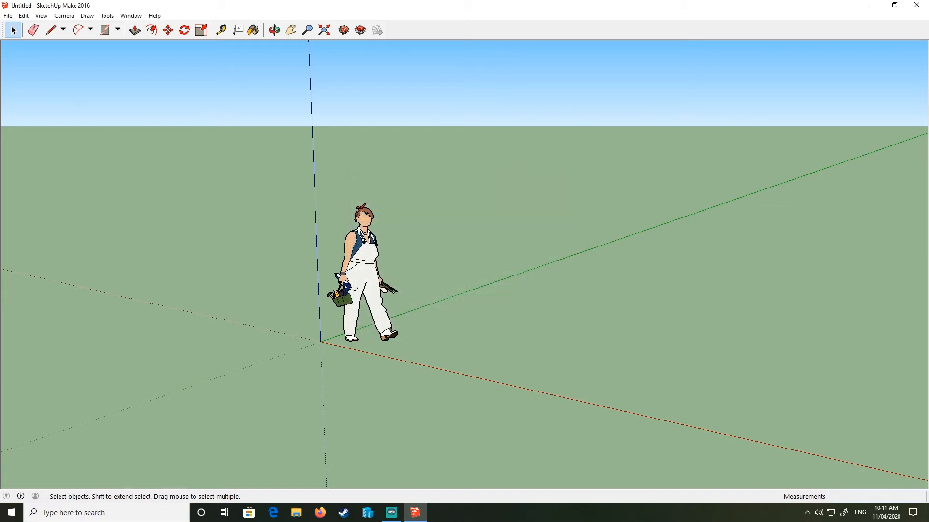
Install the extension file sketchup-stl-2.2.0.rbz from the Desktop through the Extensions preferences, allow its file system access and accept the preferences
left_click(6, 15)
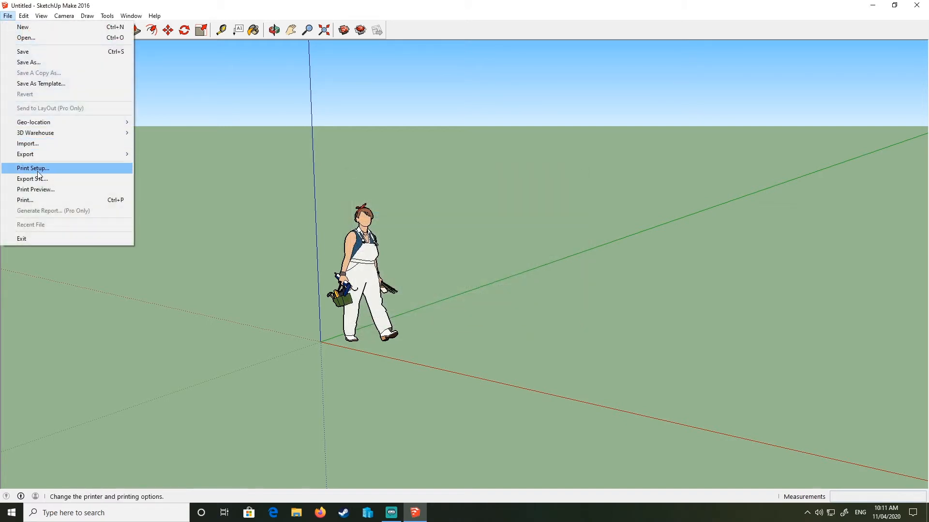
left_click(132, 14)
left_click(132, 15)
left_click(131, 15)
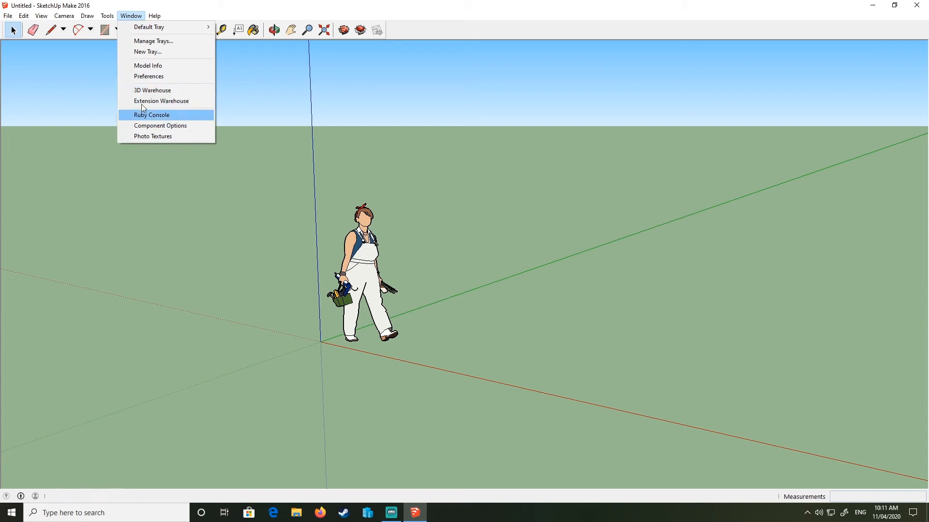
left_click(147, 78)
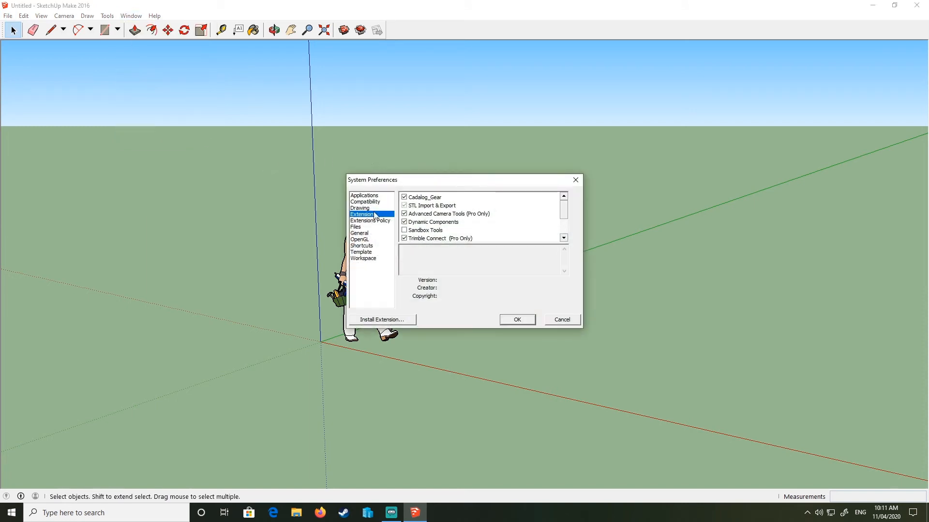
left_click(404, 205)
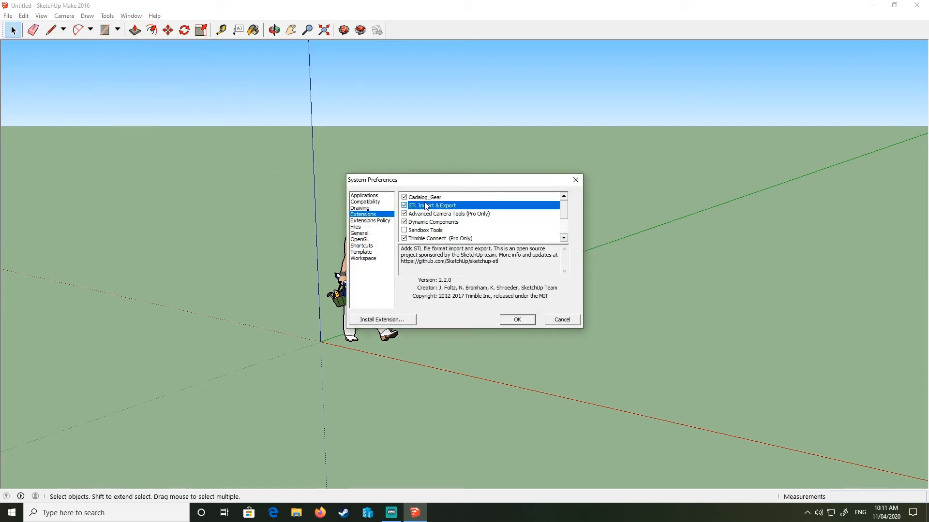
left_click(377, 319)
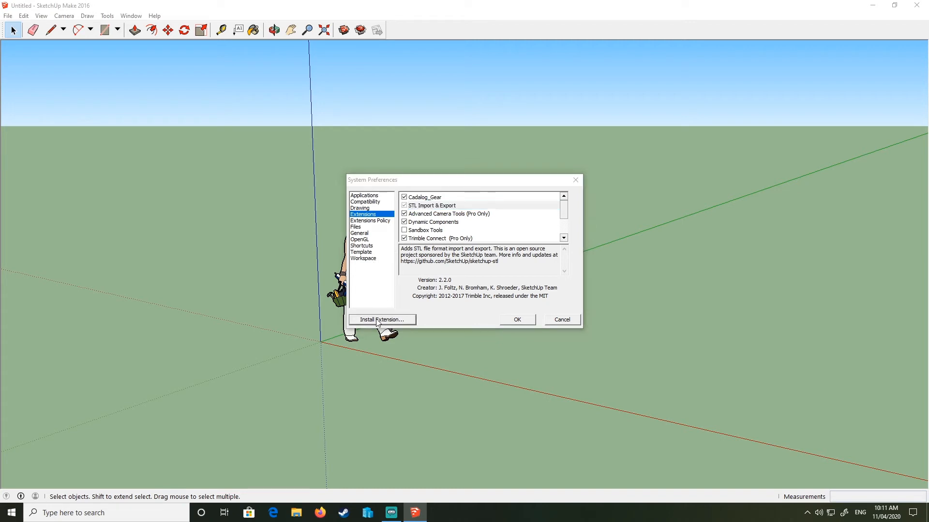
left_click(632, 287)
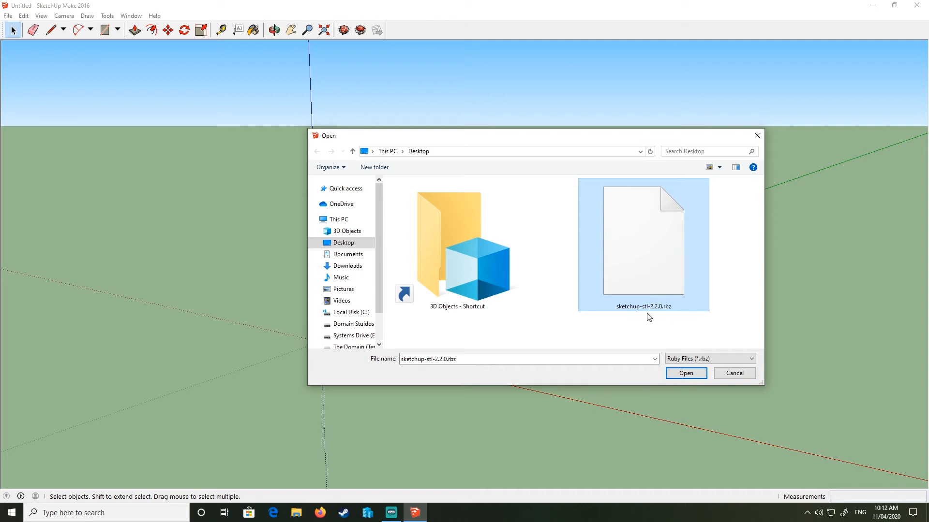
double_click(646, 264)
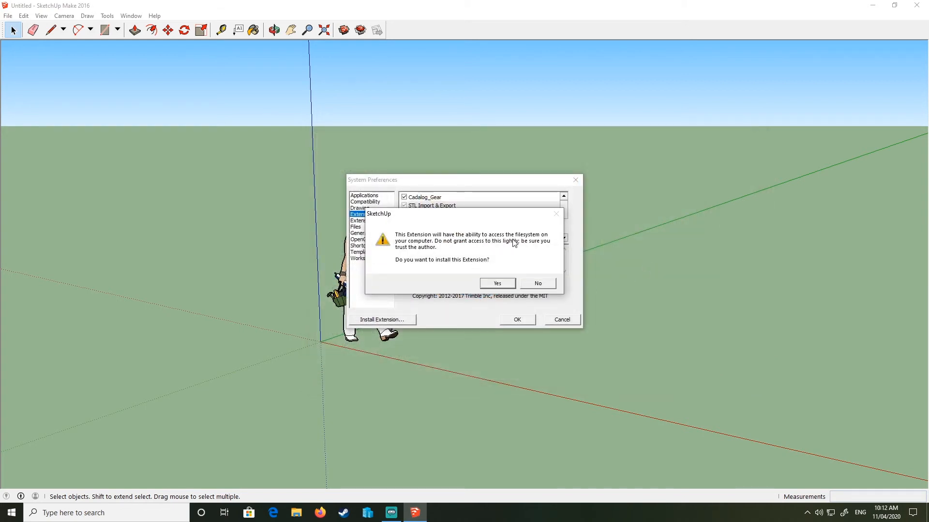
left_click(490, 288)
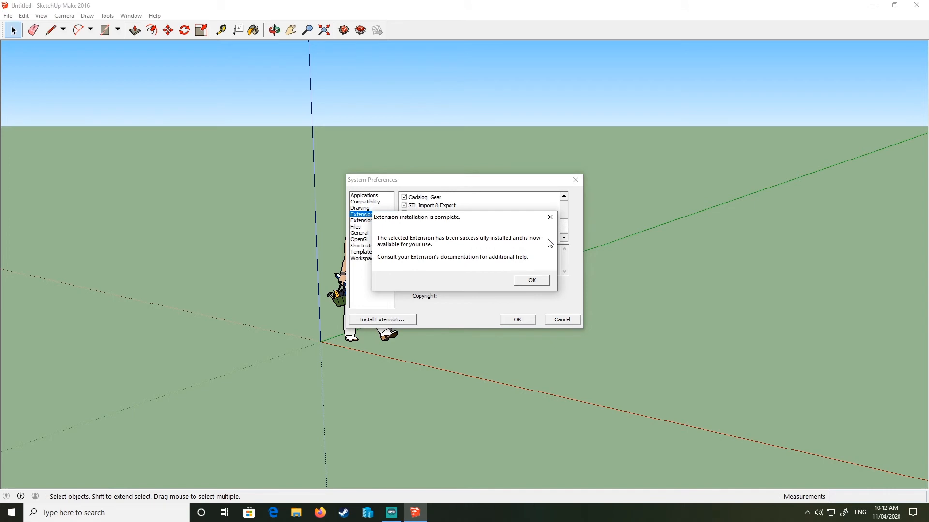
left_click(532, 282)
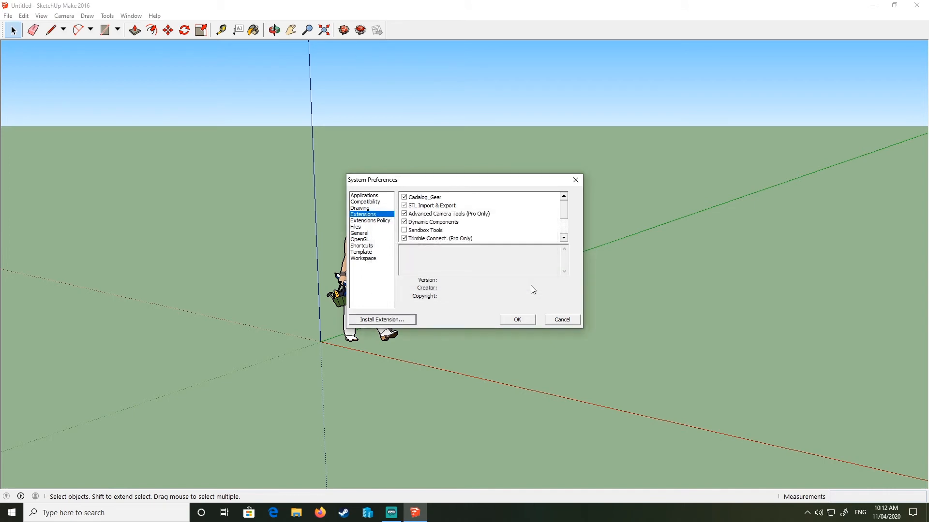
left_click(517, 320)
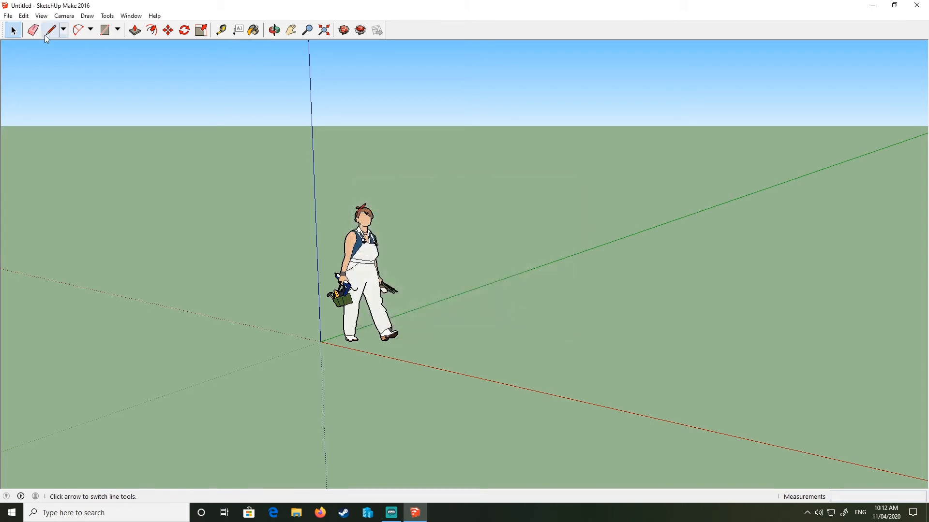
Open the STL export options and restrict the export to the current selection
left_click(9, 16)
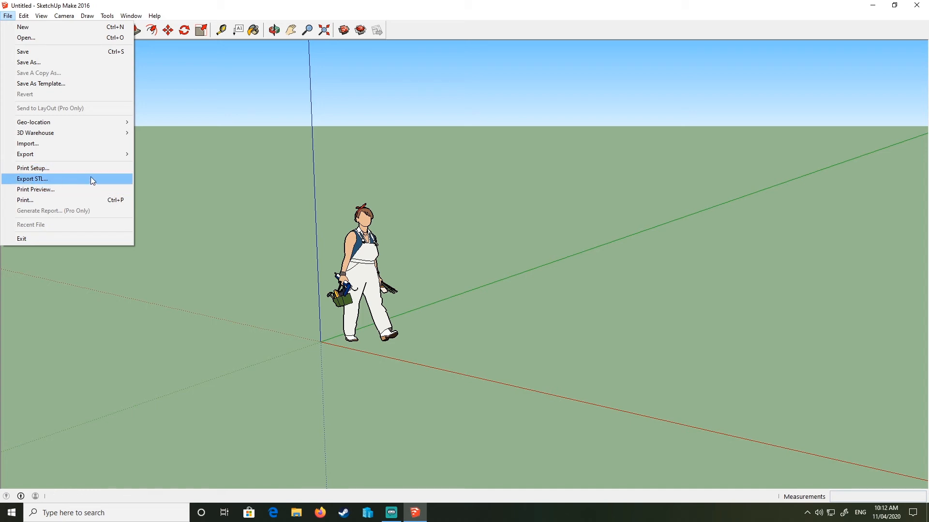
left_click(32, 179)
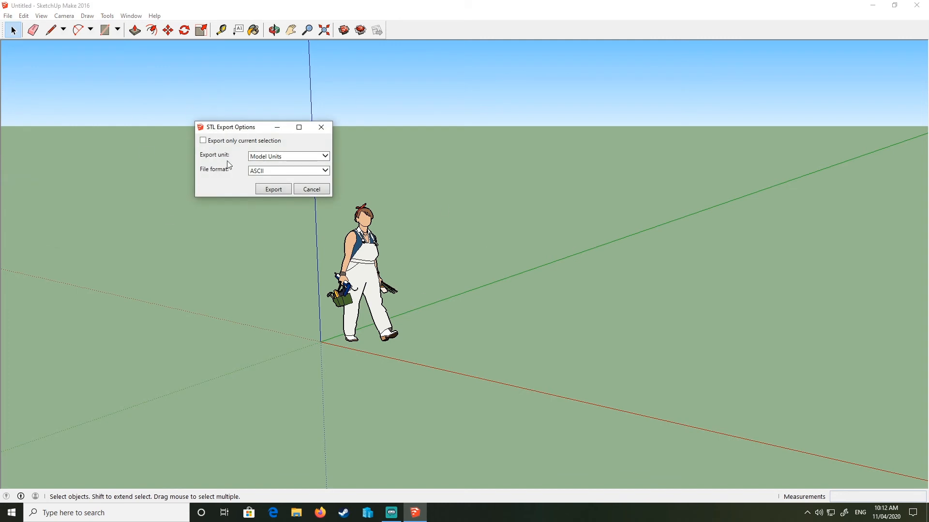
left_click_drag(249, 129, 214, 146)
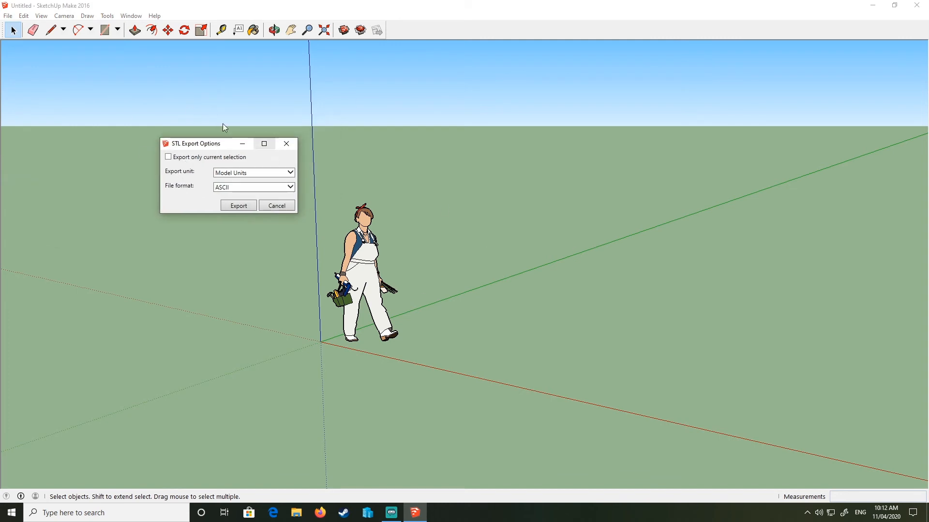
left_click(168, 157)
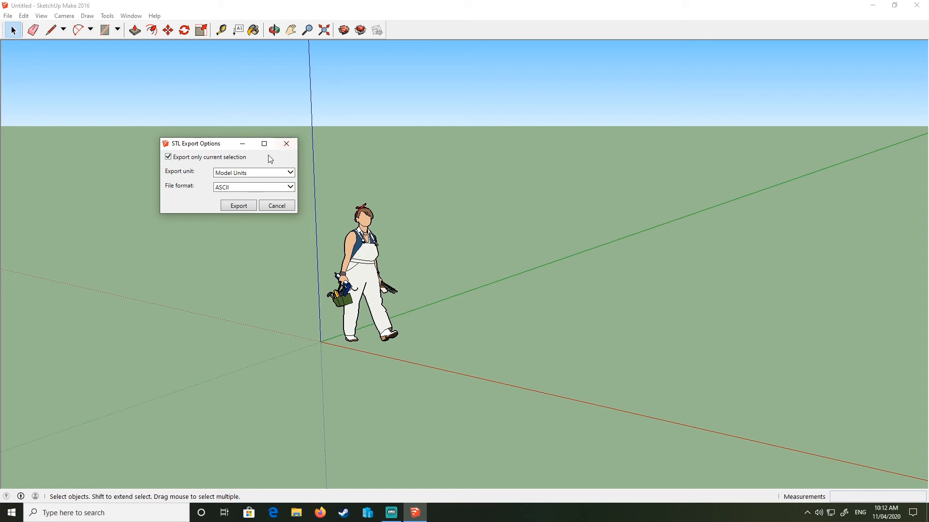